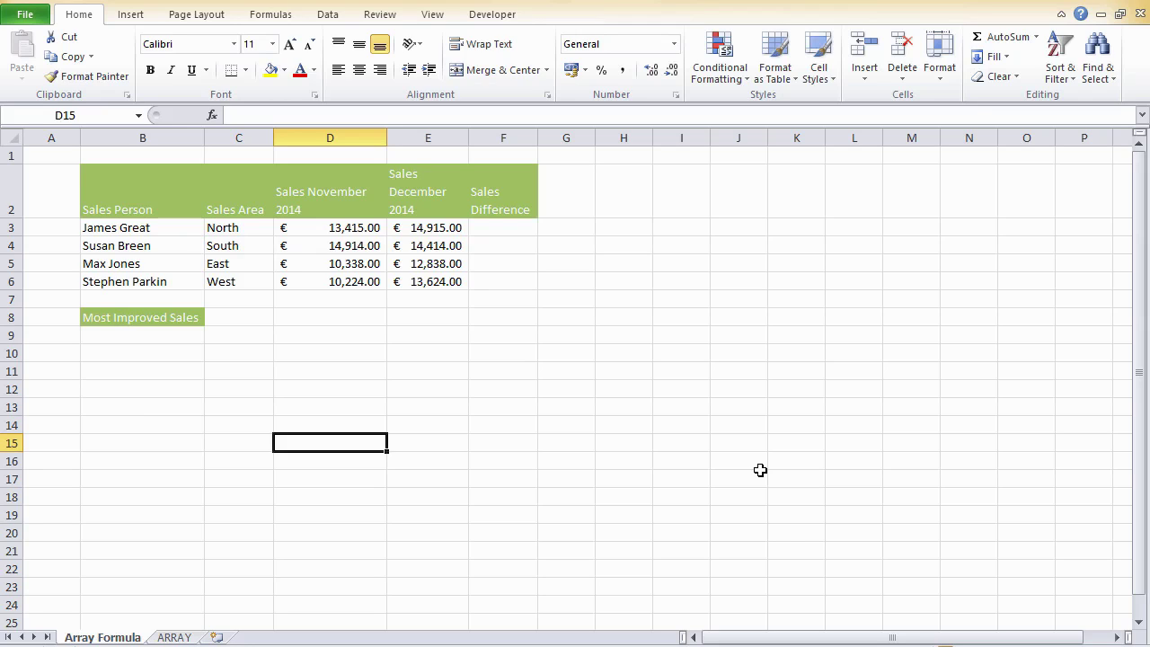
Step: Calculate the first salesperson's Sales Difference in F3 as December minus November sales with =E3-D3
{"action": "left_click", "coordinate": [499, 226]}
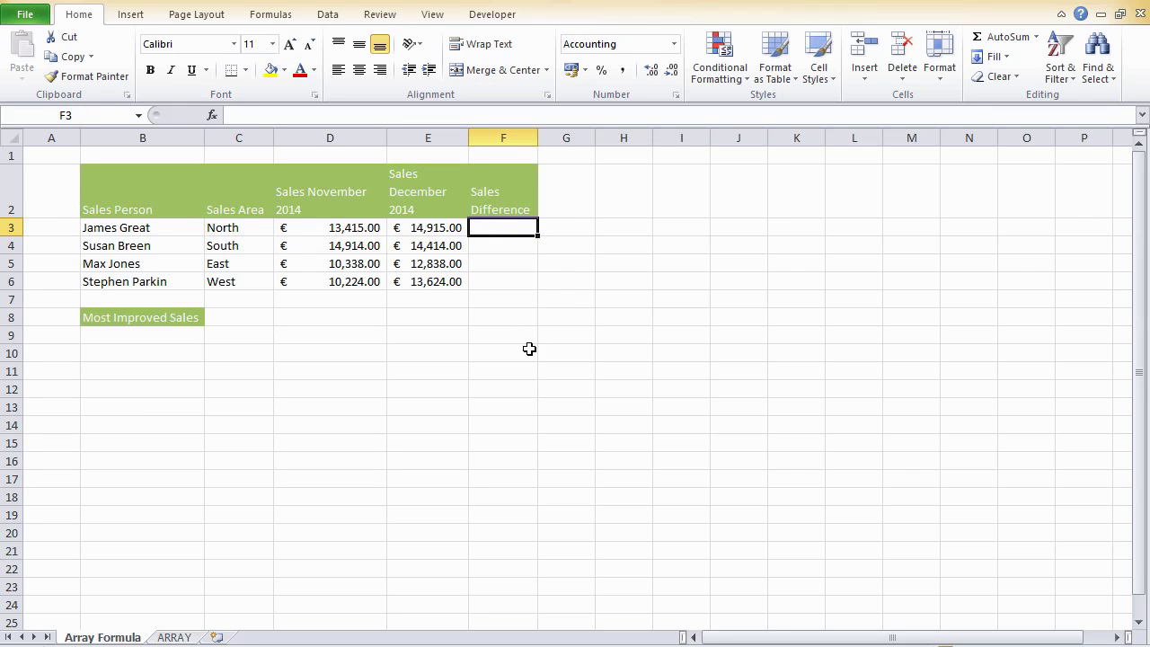
{"action": "type", "text": "="}
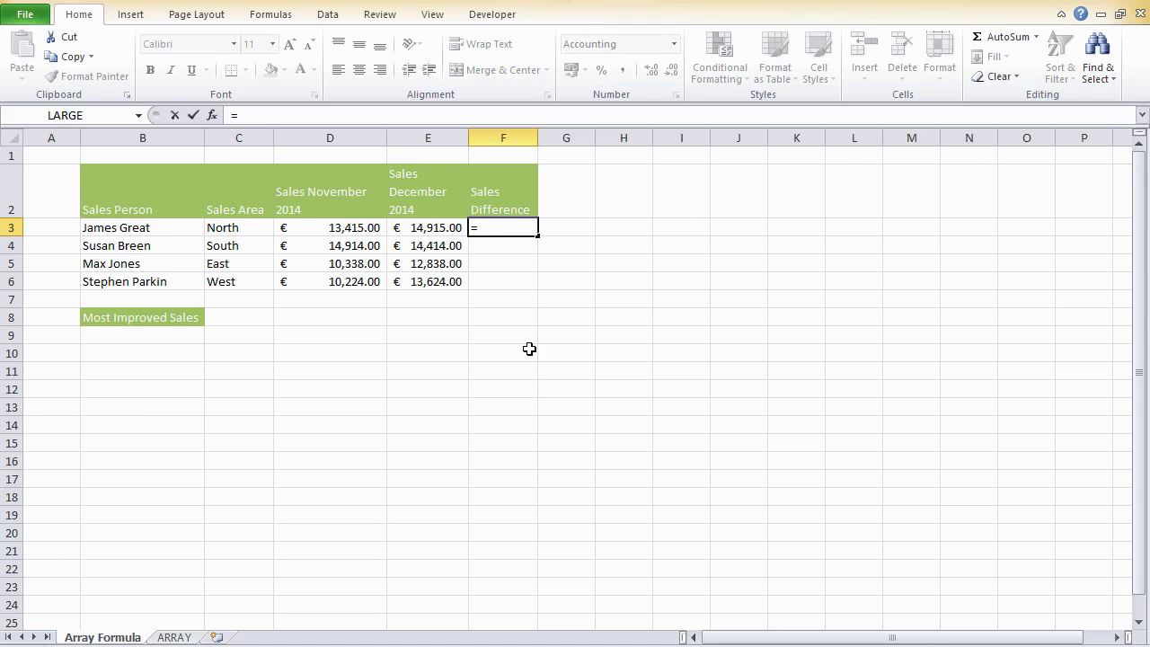
{"action": "left_click", "coordinate": [440, 228]}
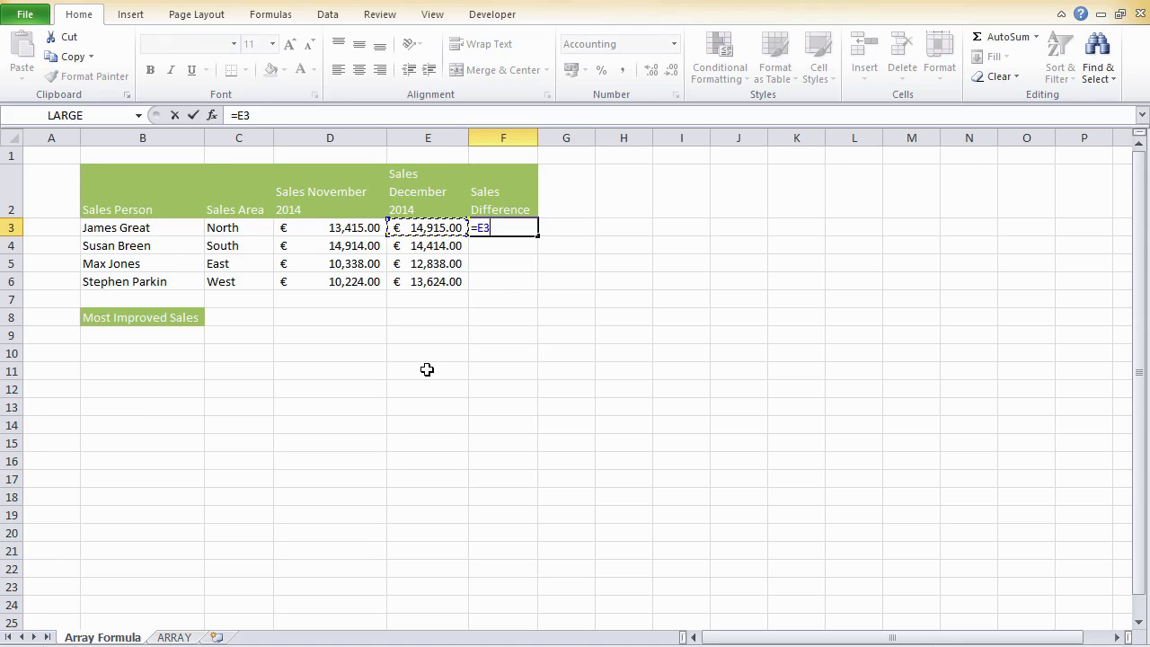
{"action": "type", "text": "-"}
{"action": "left_click", "coordinate": [326, 231]}
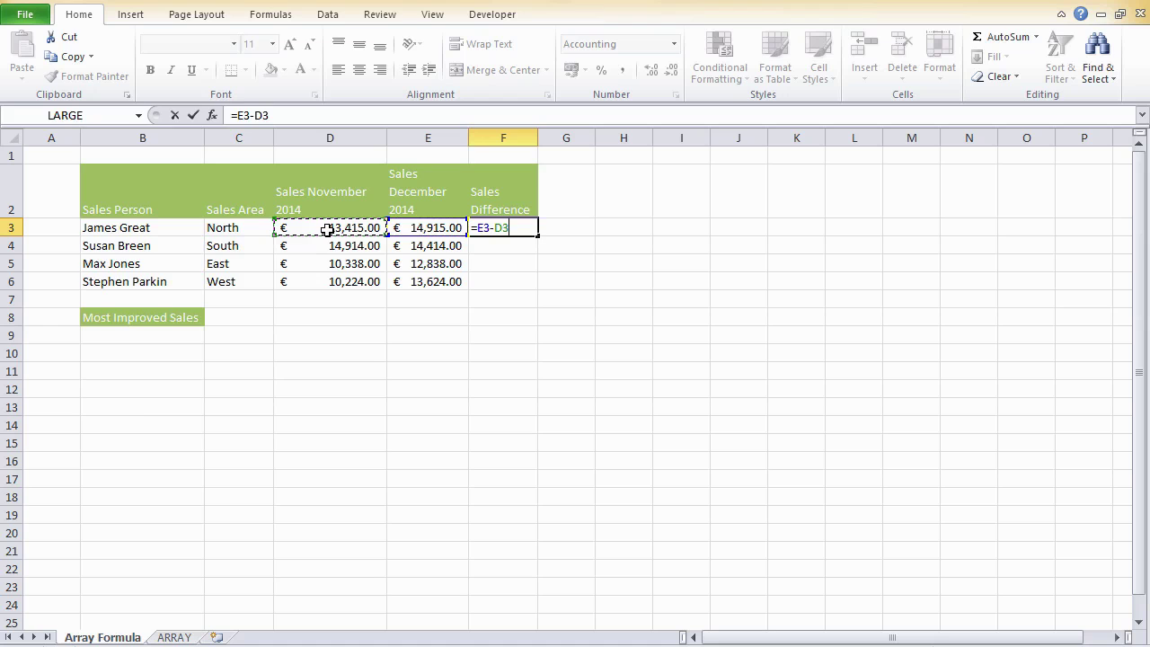
{"action": "key", "text": "Return"}
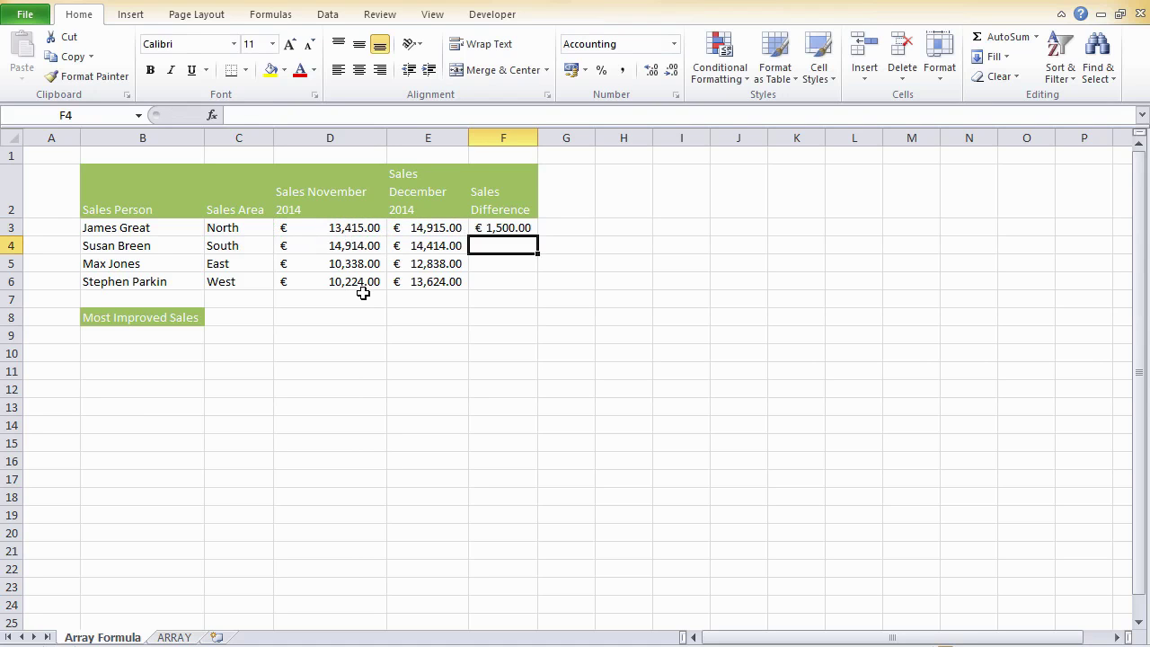
Step: Fill the Sales Difference formula from F3 down through F6
{"action": "left_click", "coordinate": [515, 229]}
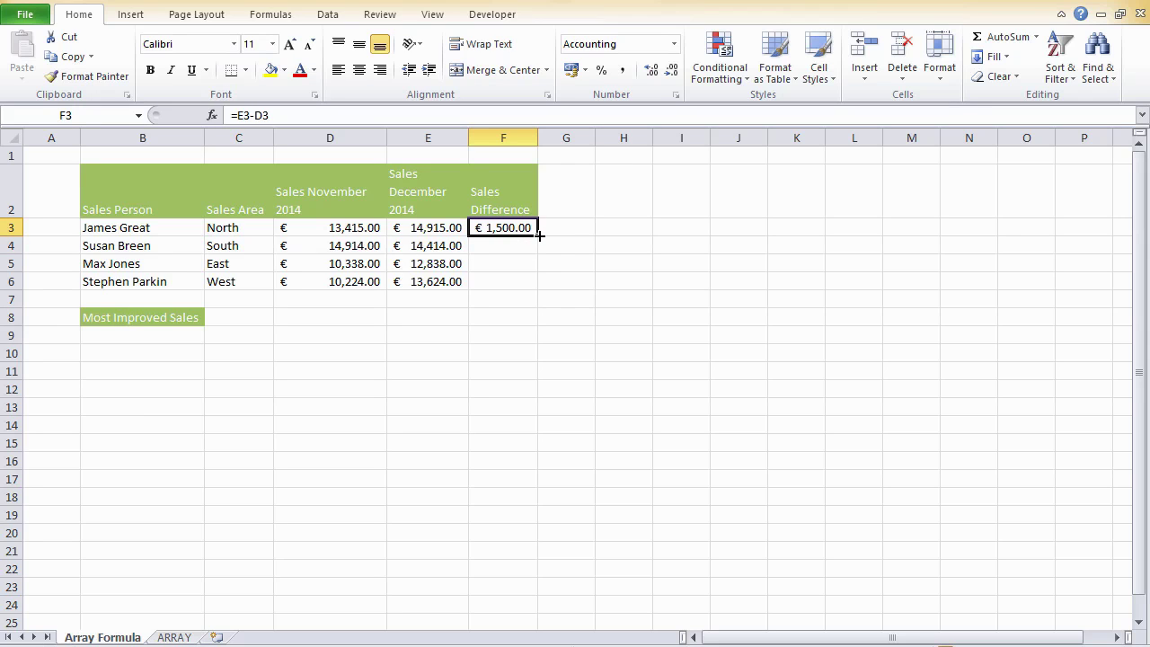
{"action": "double_click", "coordinate": [538, 235]}
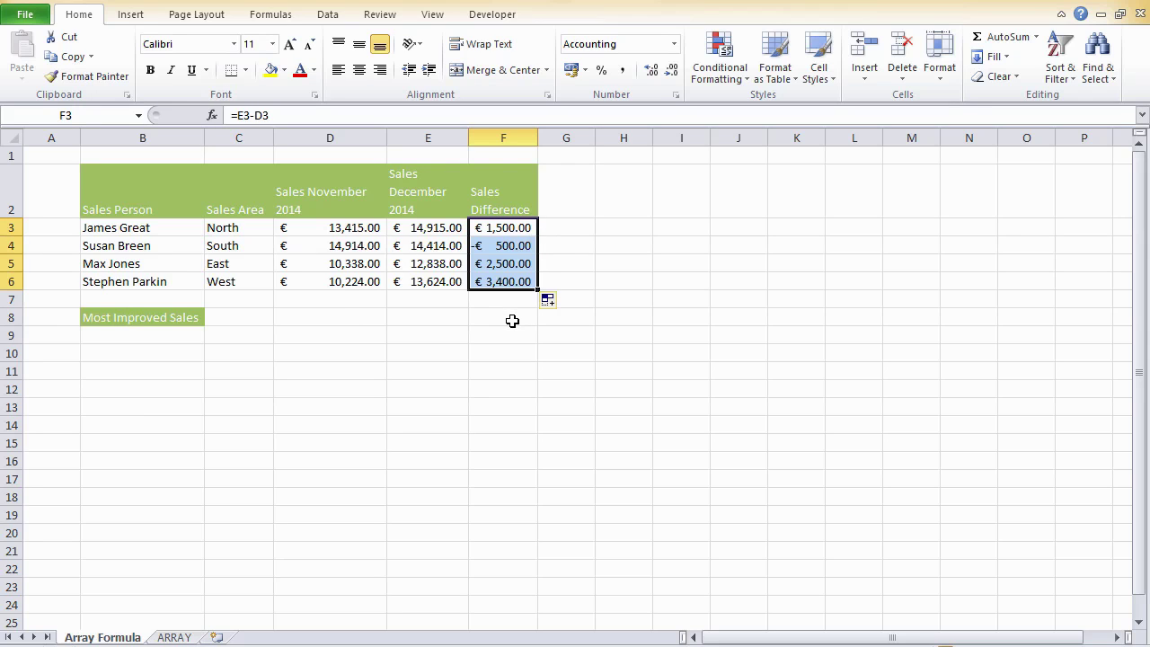
{"action": "left_click_drag", "start_coordinate": [509, 245], "coordinate": [515, 281]}
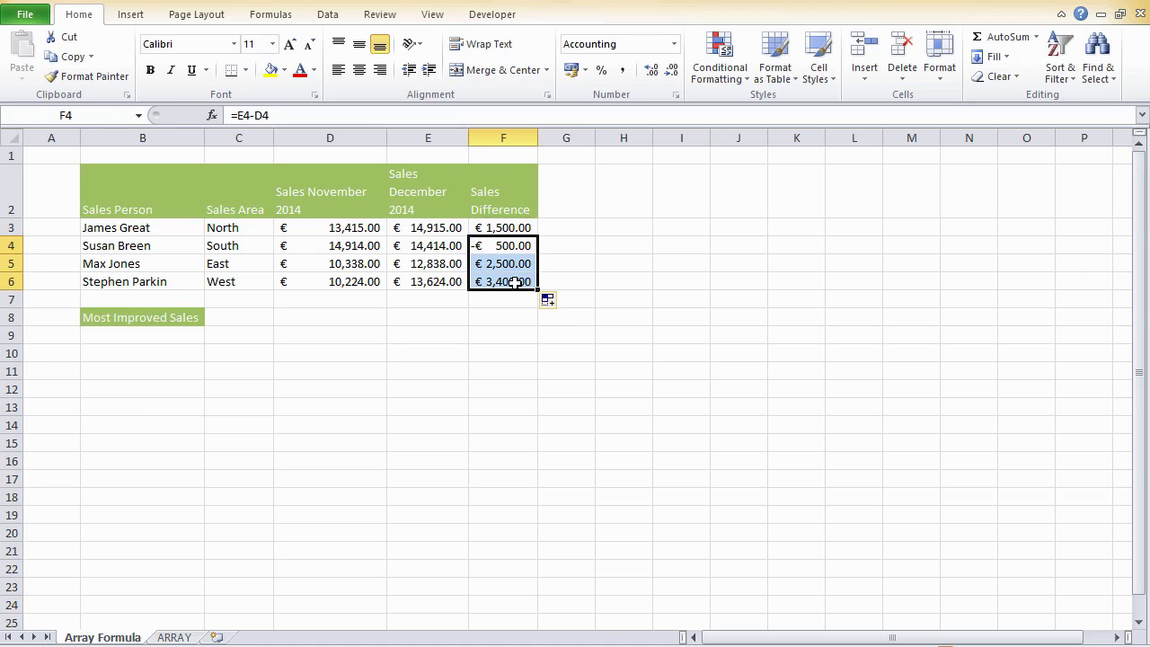
{"action": "left_click_drag", "start_coordinate": [508, 228], "coordinate": [513, 279]}
{"action": "left_click", "coordinate": [395, 336]}
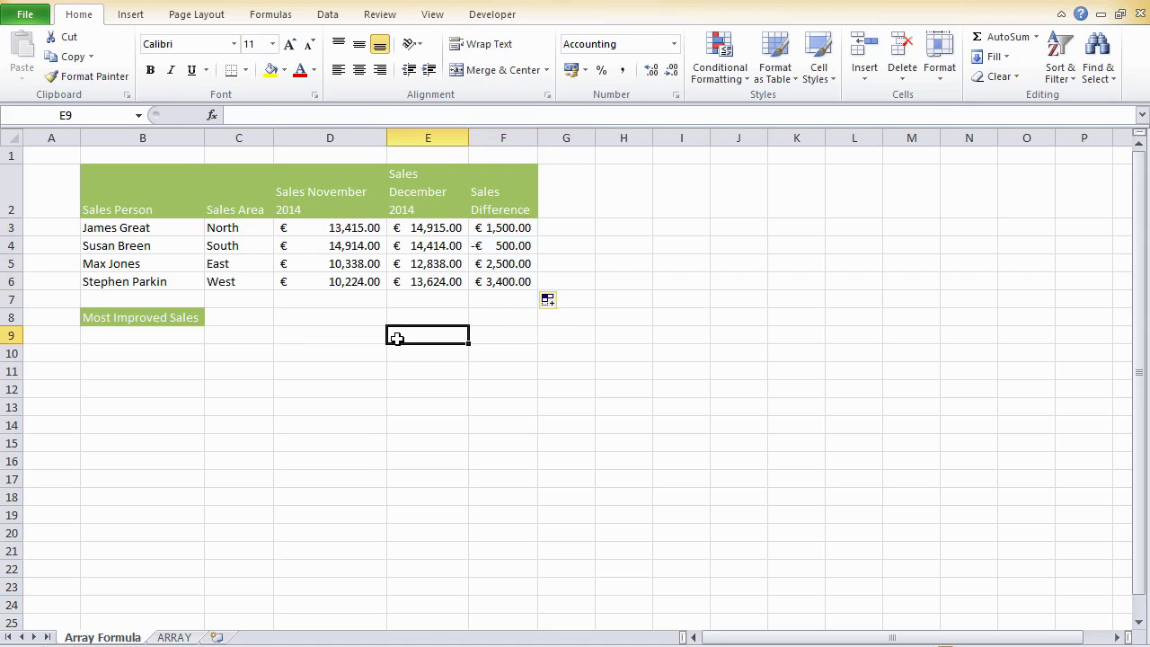
Step: Enter =MAX(F3:F6) in C8 beside Most Improved Sales to find the largest sales difference
{"action": "left_click", "coordinate": [238, 317]}
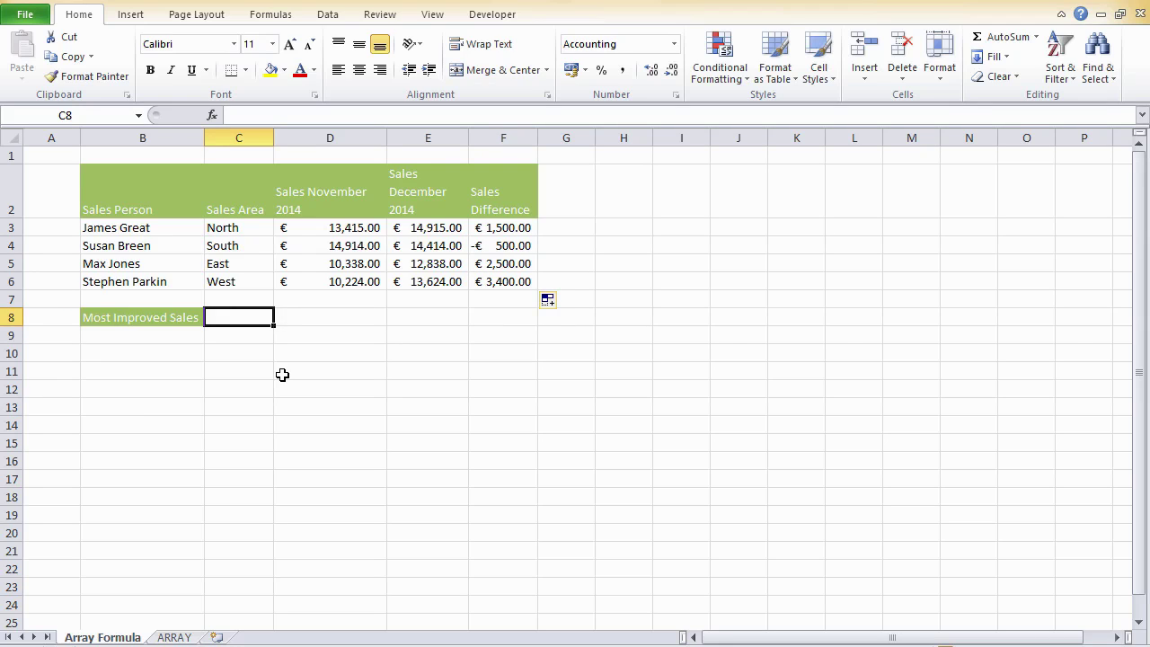
{"action": "type", "text": "="}
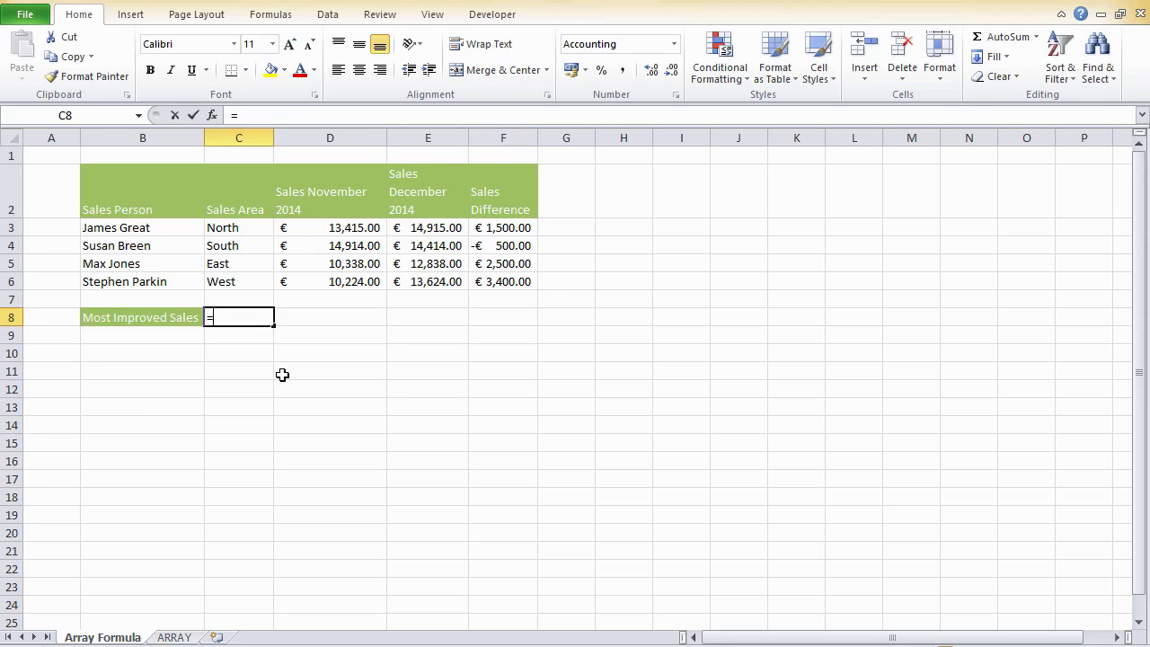
{"action": "type", "text": "MAX"}
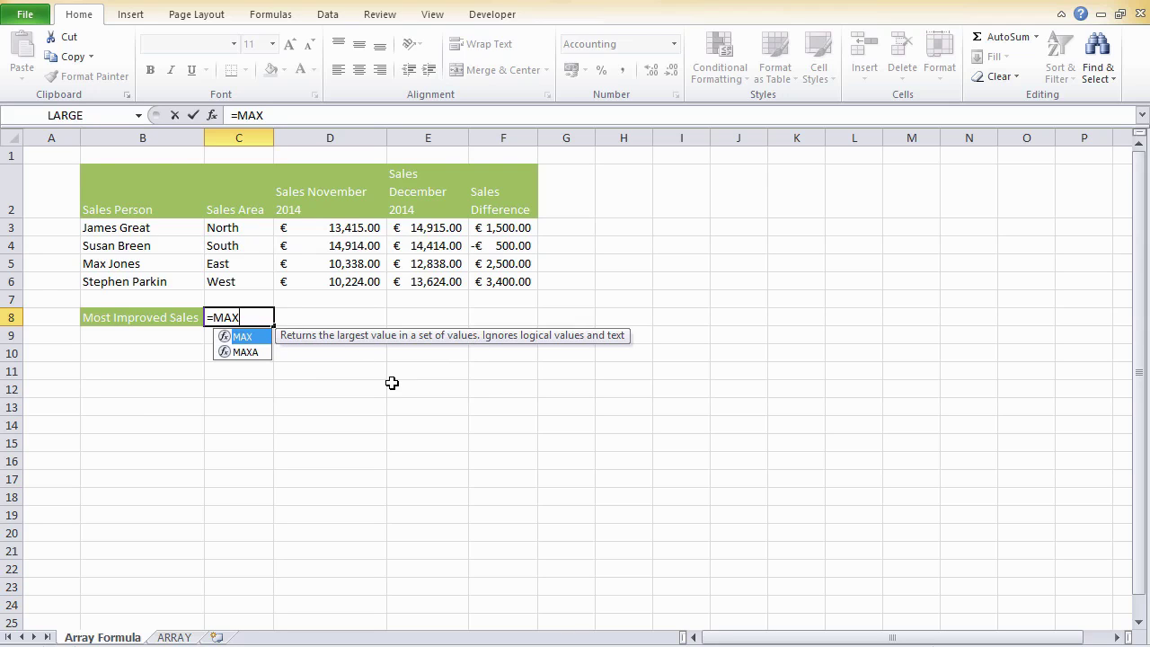
{"action": "type", "text": "("}
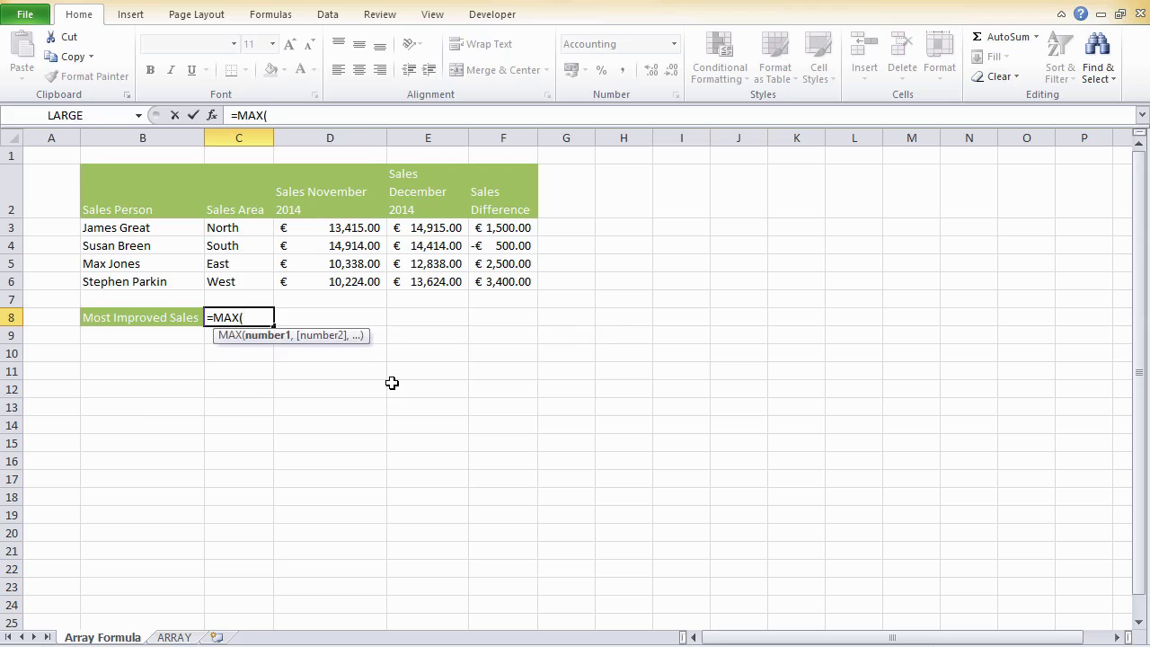
{"action": "left_click", "coordinate": [497, 226]}
{"action": "left_click_drag", "start_coordinate": [496, 225], "coordinate": [500, 283]}
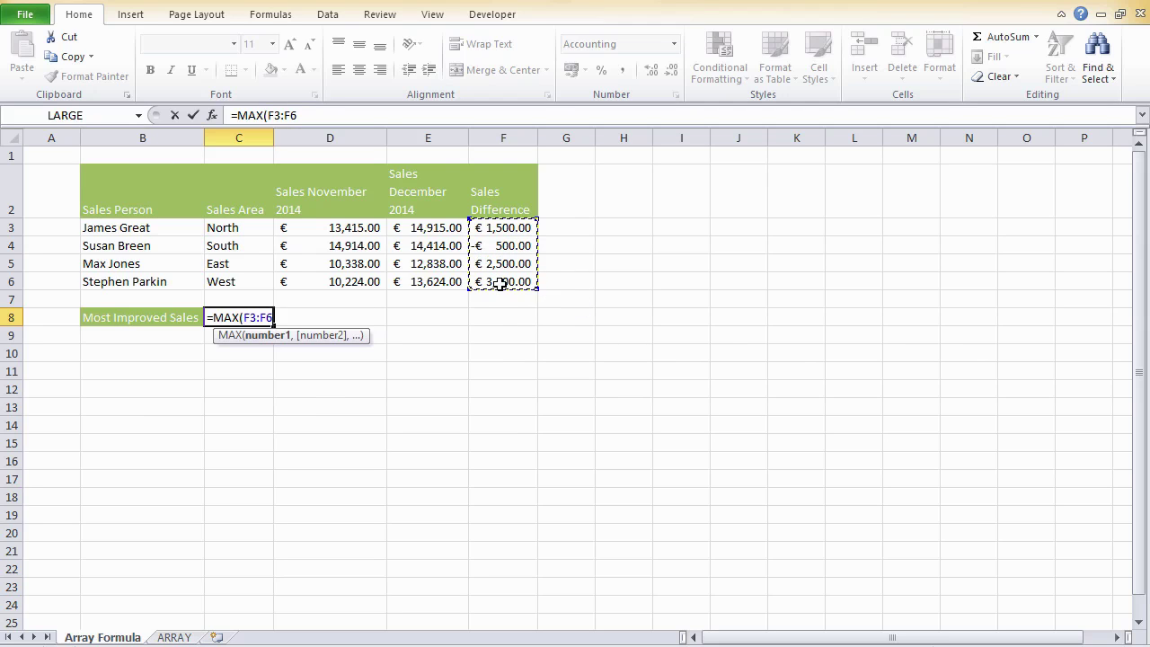
{"action": "type", "text": ")"}
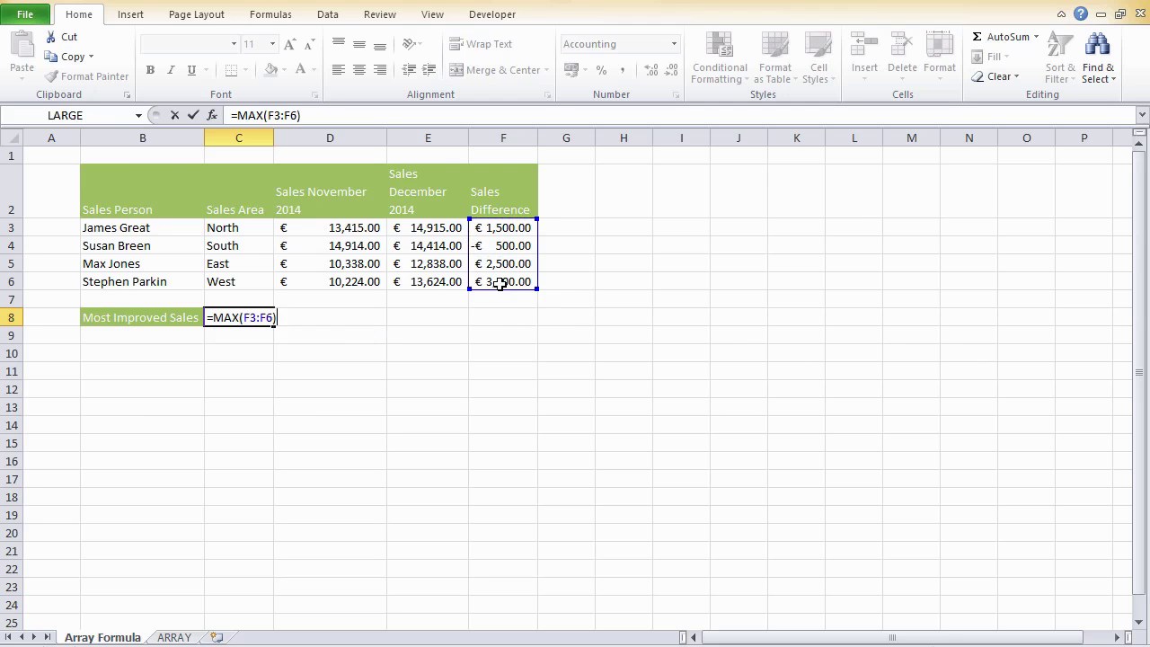
{"action": "key", "text": "Return"}
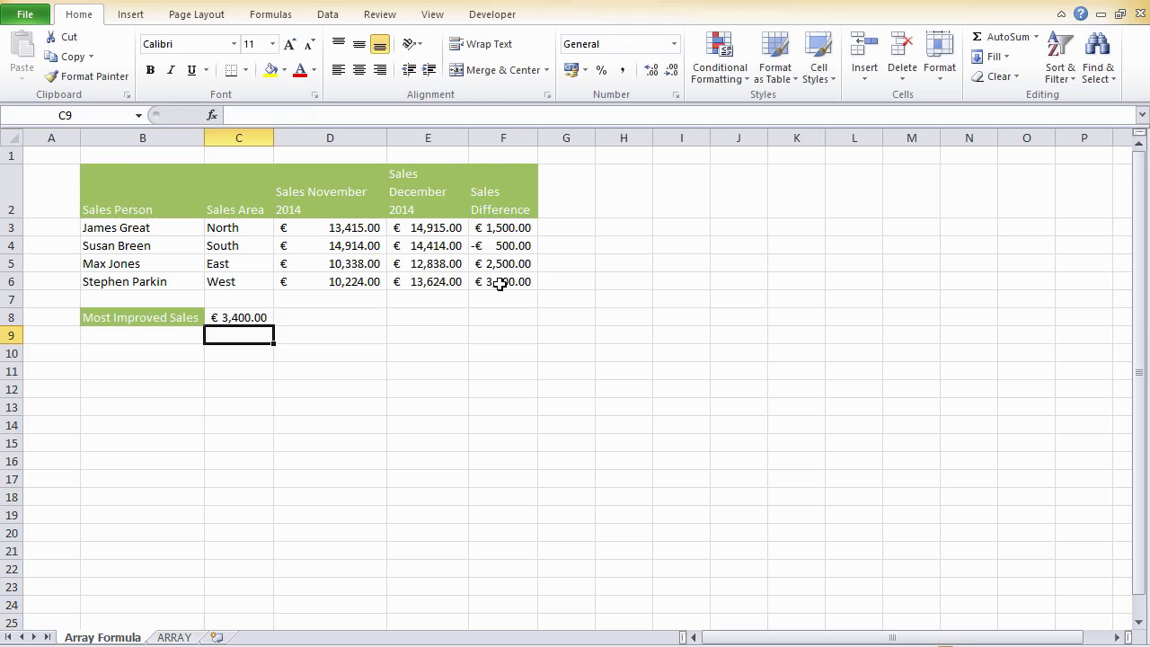
{"action": "left_click", "coordinate": [226, 317]}
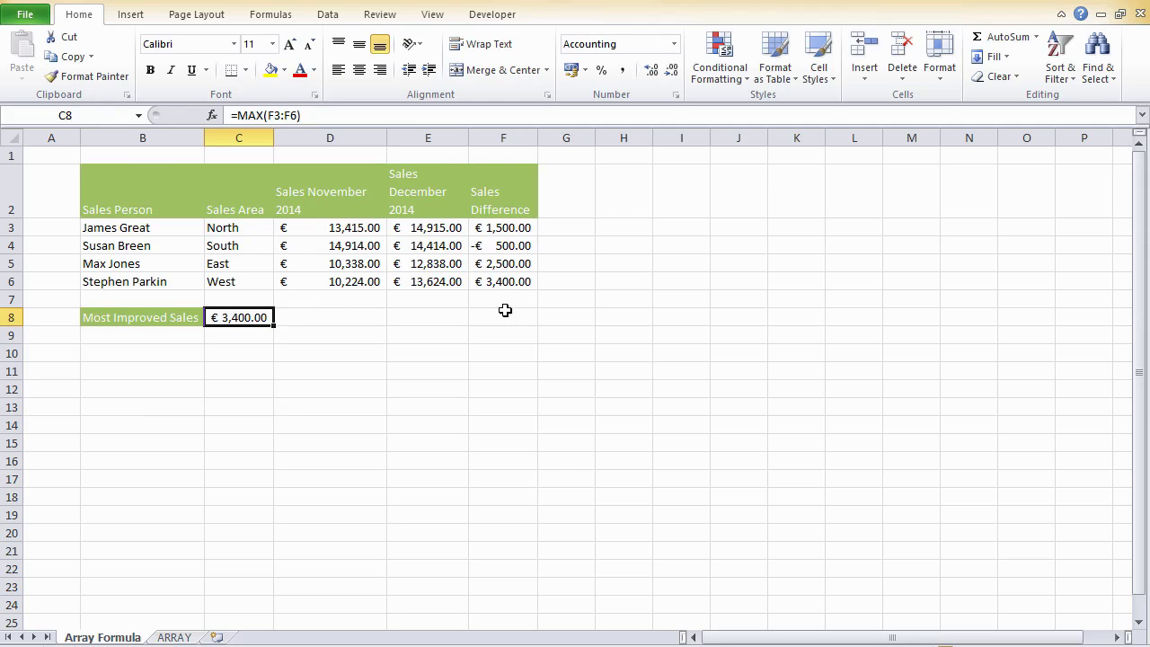
{"action": "left_click_drag", "start_coordinate": [503, 228], "coordinate": [499, 277]}
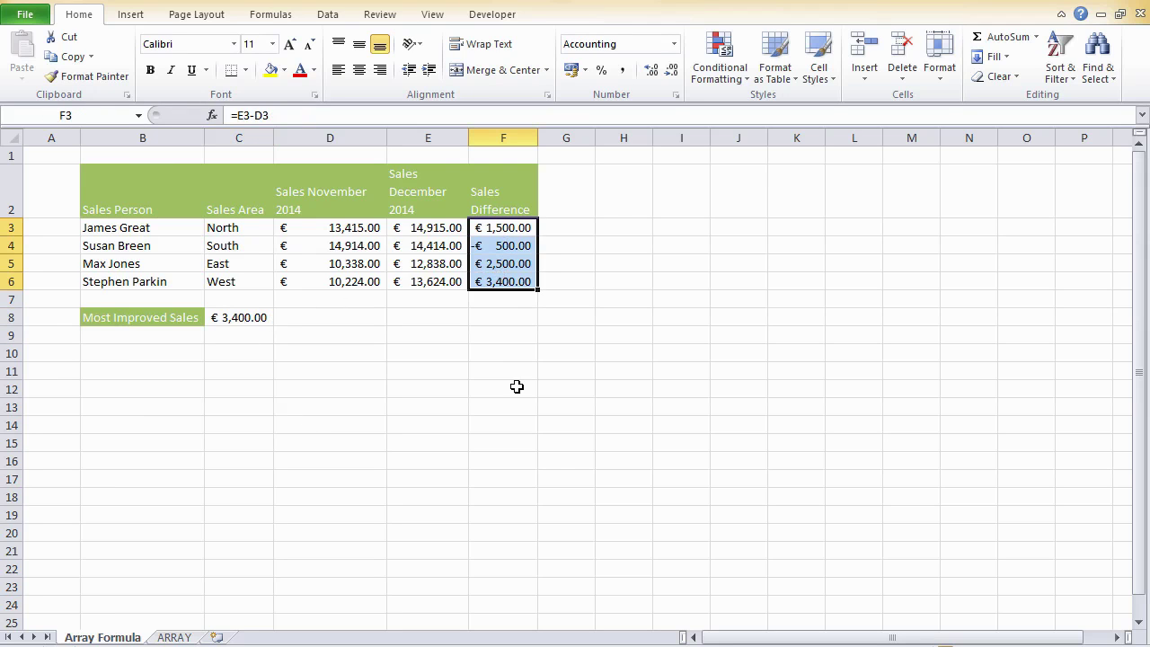
{"action": "left_click", "coordinate": [506, 279]}
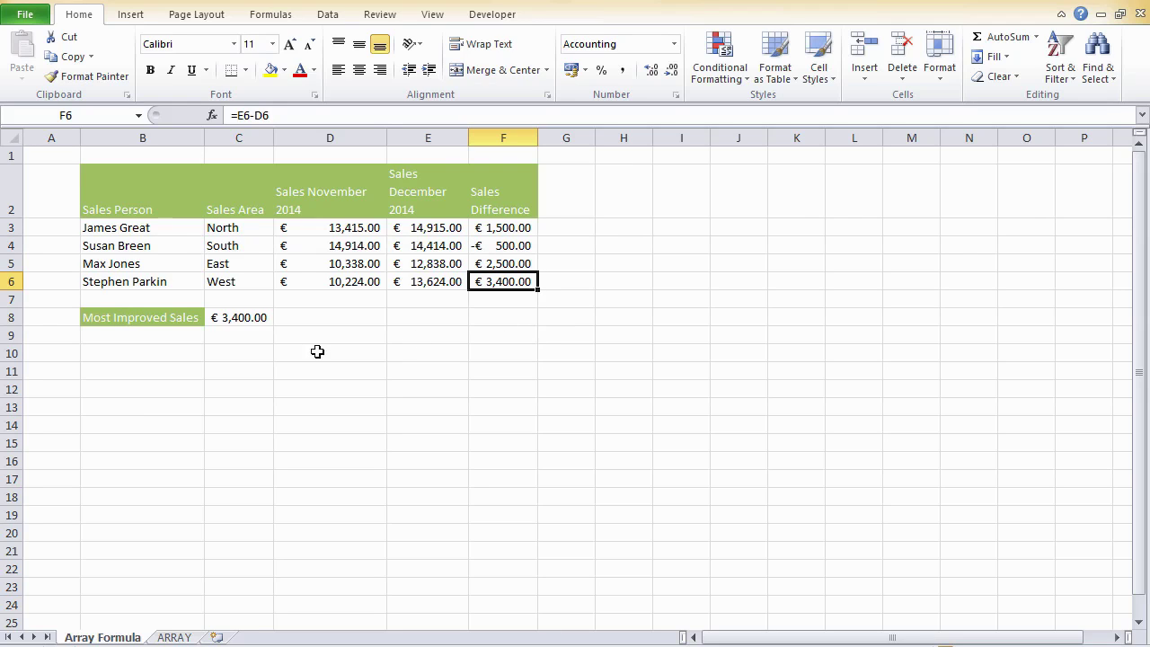
{"action": "left_click", "coordinate": [232, 319]}
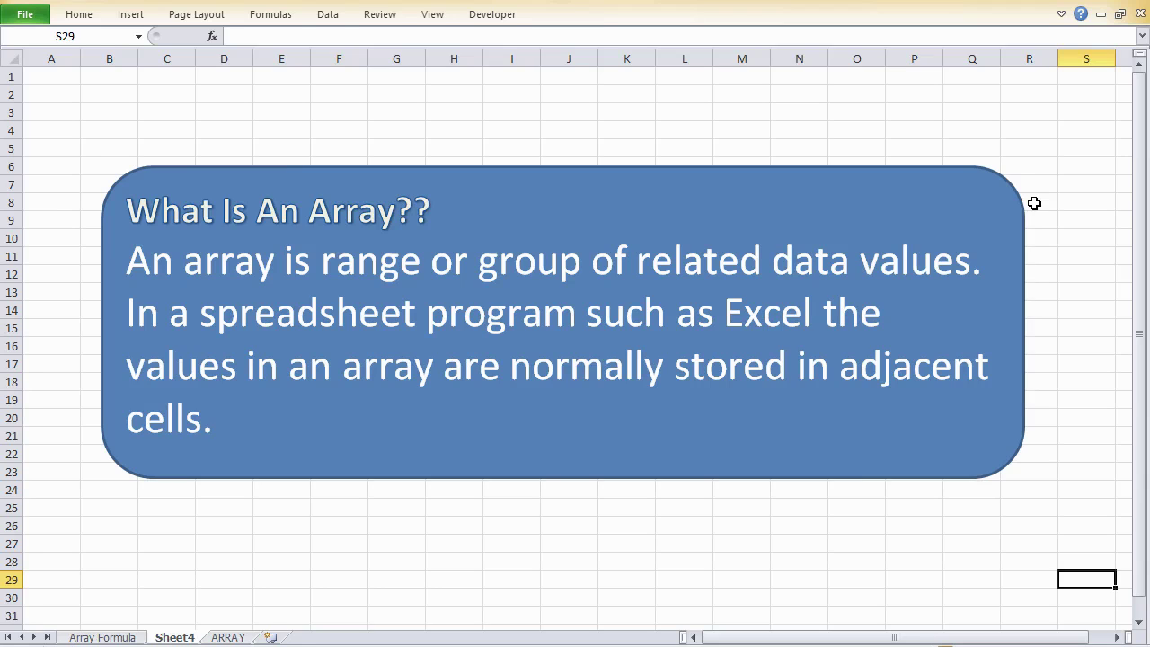
Step: On the Array Formula sheet, enter the label "Most Improved Sales" in B9
{"action": "left_click", "coordinate": [102, 637]}
{"action": "left_click", "coordinate": [142, 256]}
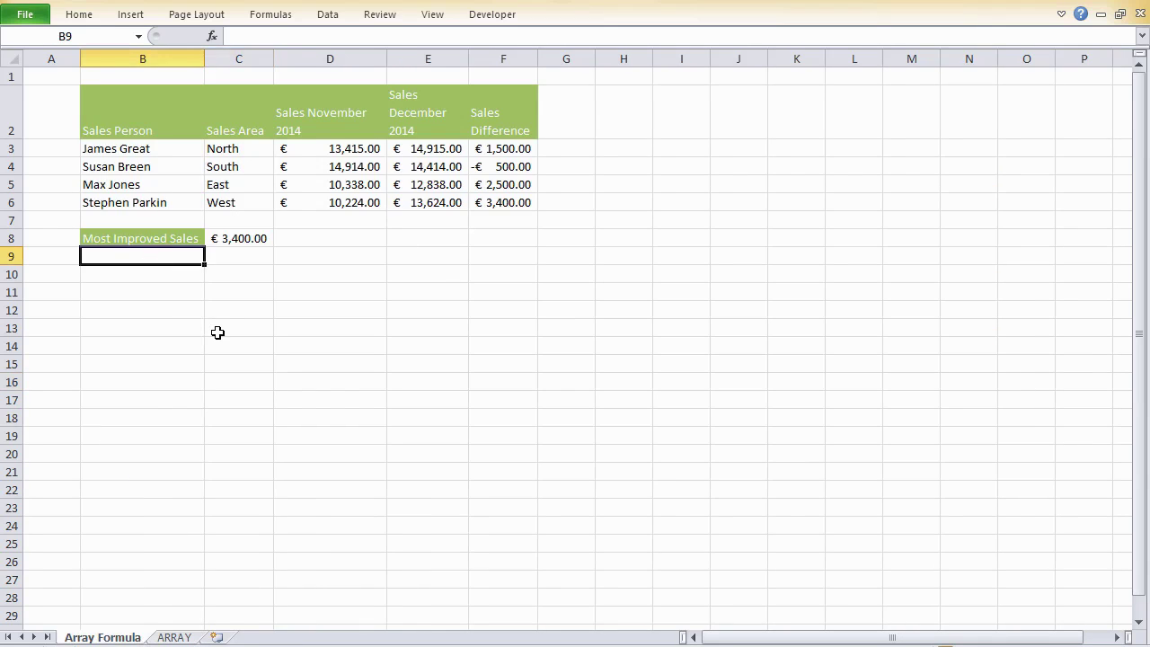
{"action": "type", "text": "mOST"}
{"action": "key", "text": "Return"}
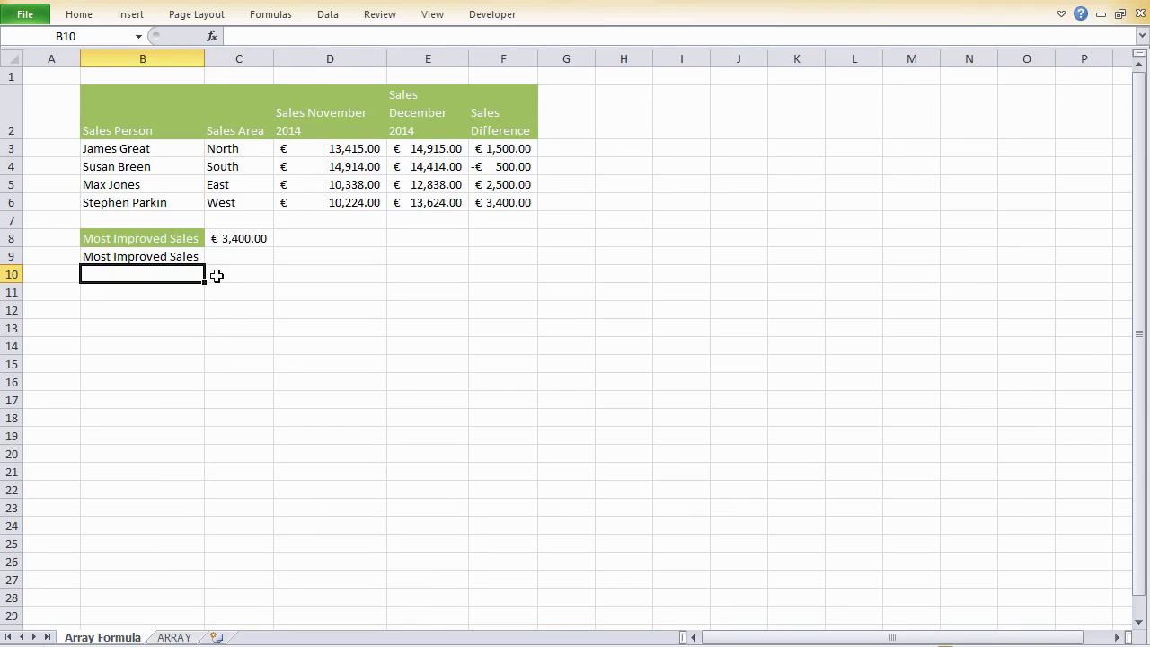
{"action": "left_click", "coordinate": [181, 258]}
Step: Enter =MAX(E3:E6-D3:D6) in C9 as an ordinary formula, subtracting the November range from the December range
{"action": "left_click", "coordinate": [244, 255]}
{"action": "type", "text": "=MAX"}
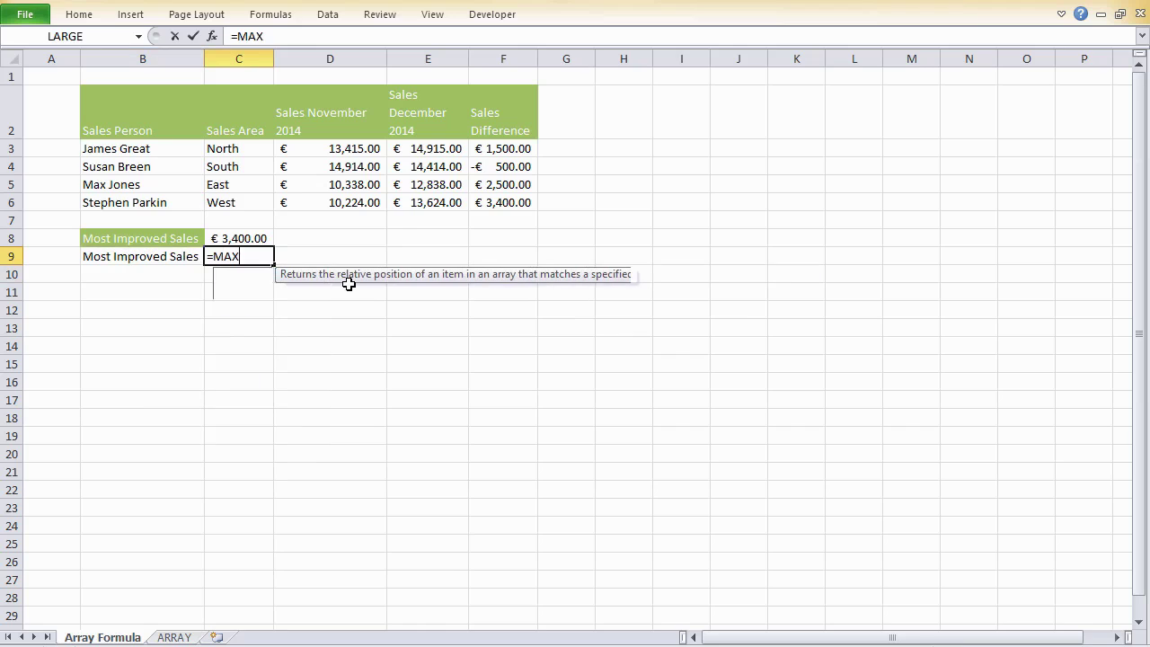
{"action": "type", "text": "("}
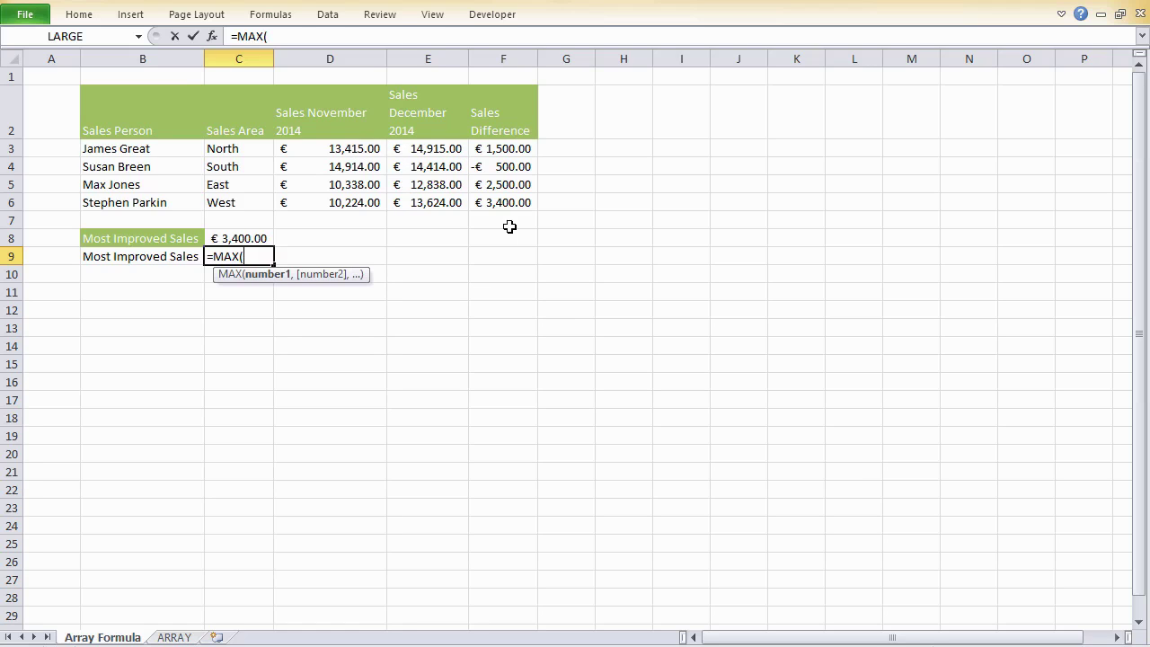
{"action": "left_click", "coordinate": [421, 151]}
{"action": "left_click_drag", "start_coordinate": [421, 150], "coordinate": [421, 205]}
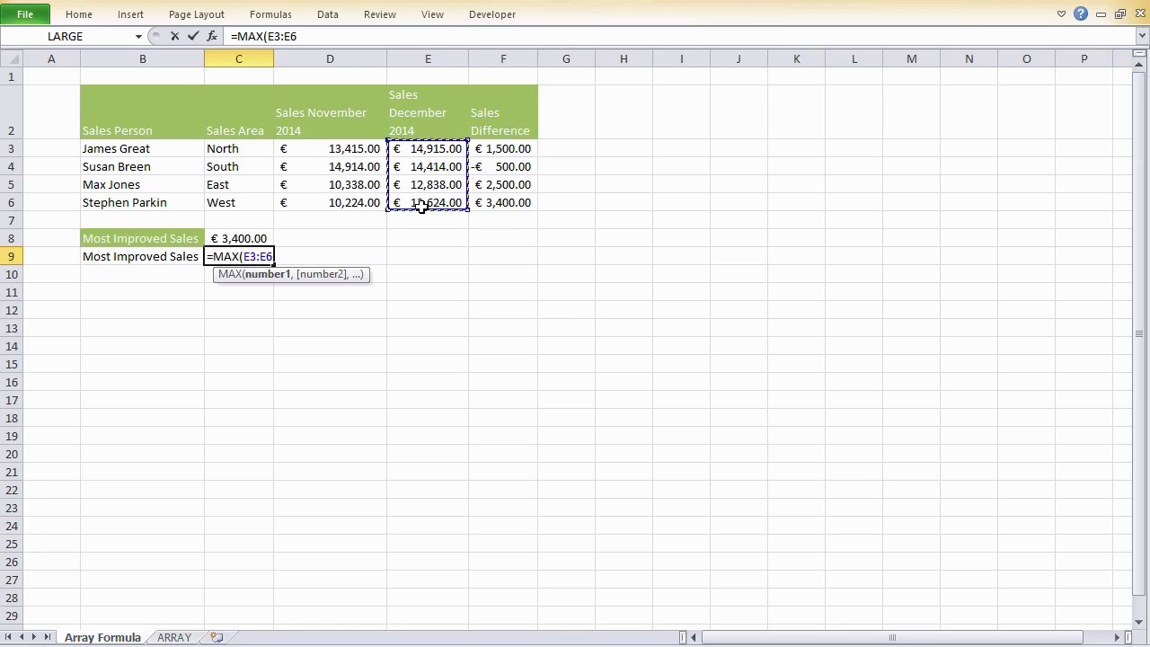
{"action": "type", "text": "-"}
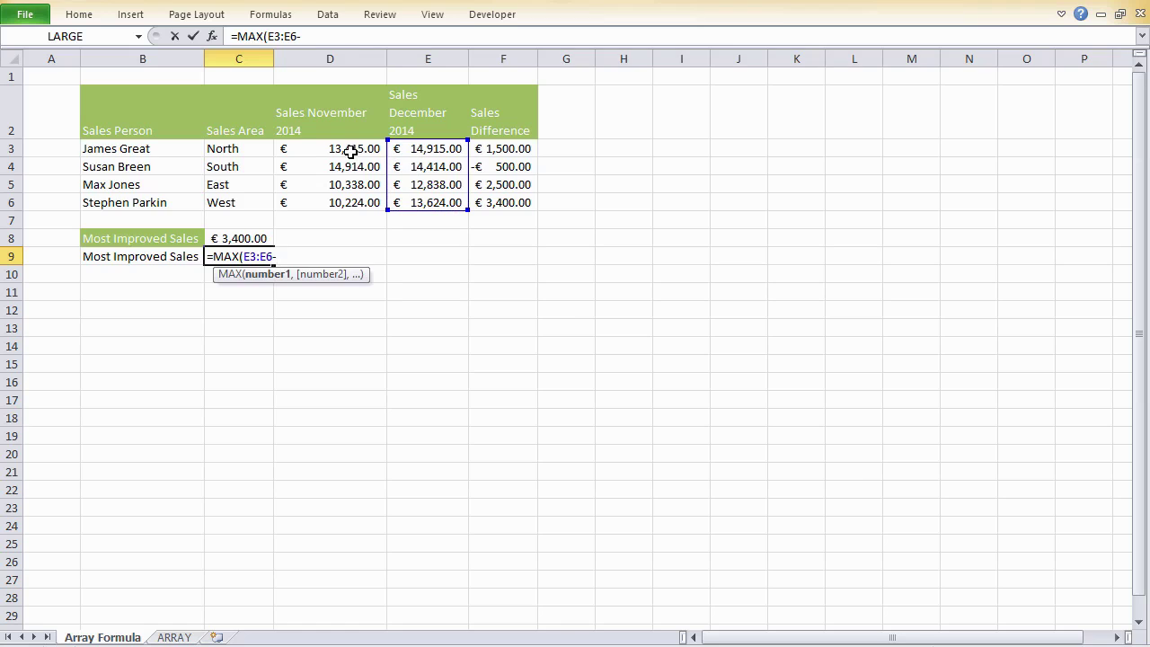
{"action": "left_click_drag", "start_coordinate": [348, 150], "coordinate": [345, 203]}
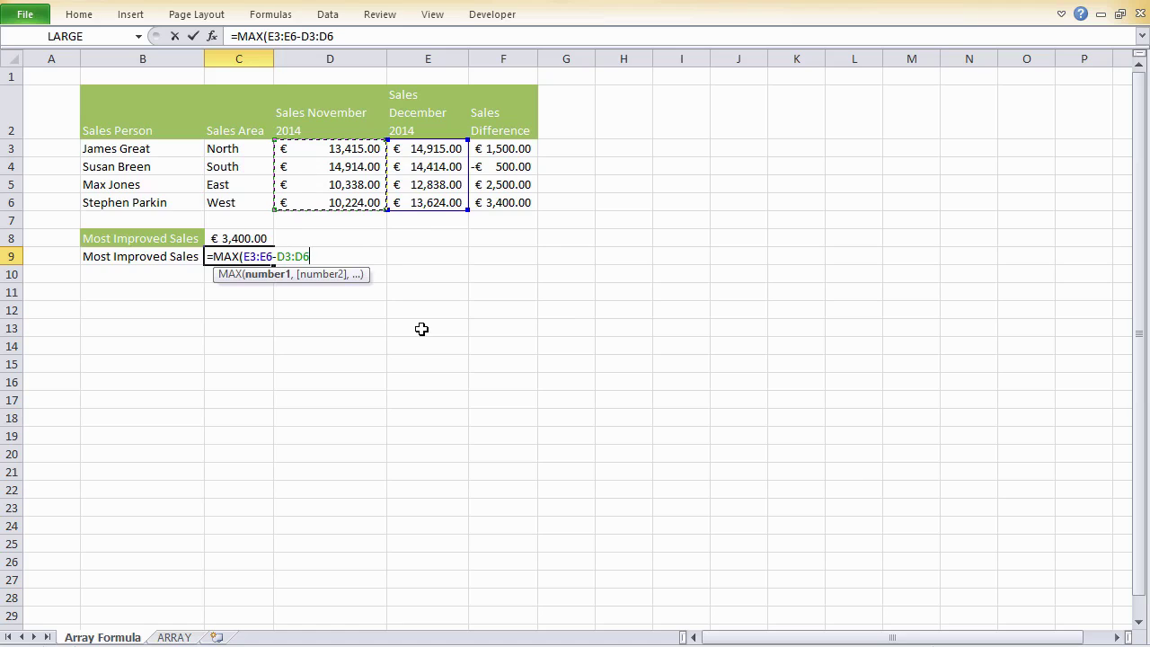
{"action": "type", "text": ")"}
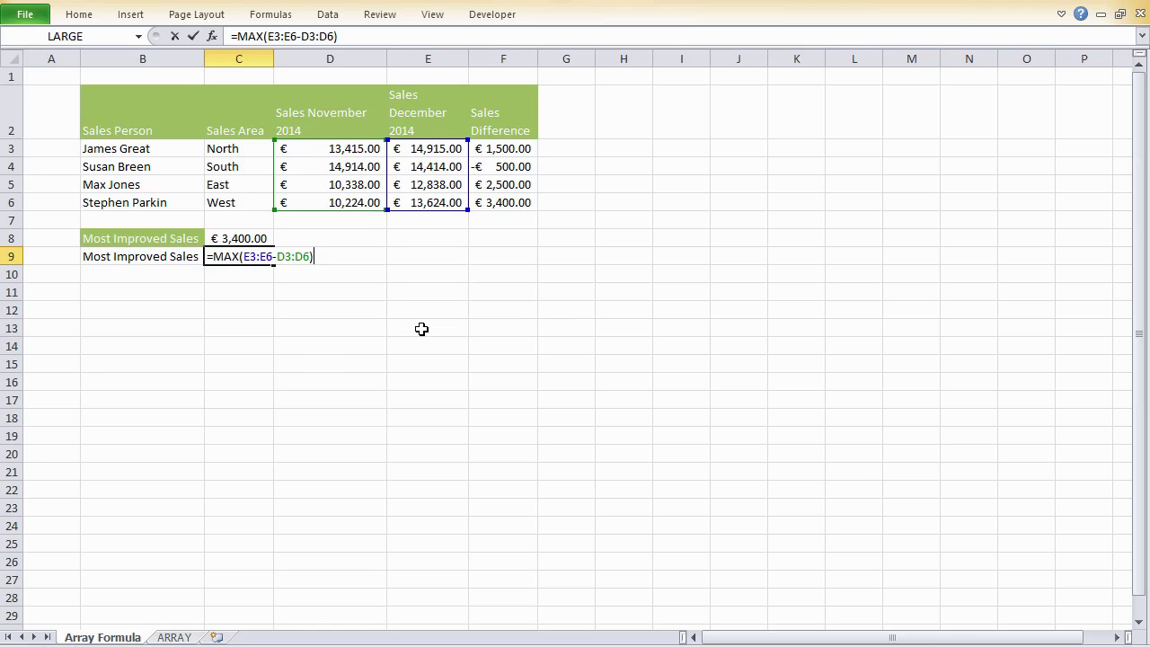
{"action": "key", "text": "Return"}
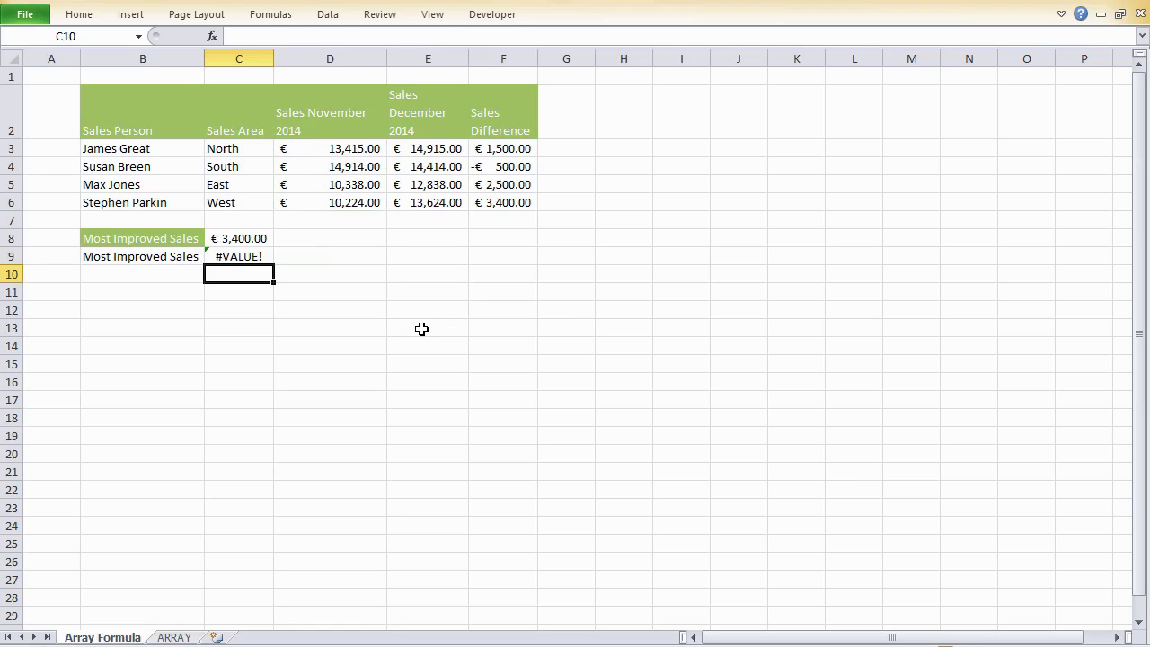
Step: Convert the MAX formula in C9 to an array formula, {=MAX(E3:E6-D3:D6)}
{"action": "left_click", "coordinate": [249, 254]}
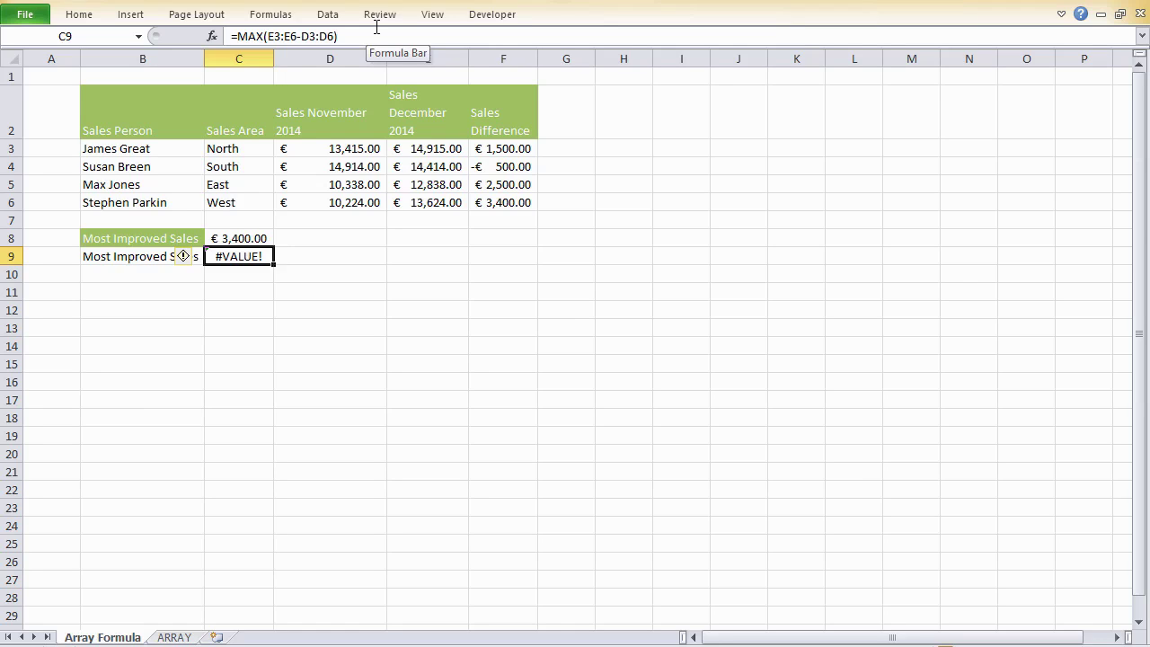
{"action": "left_click", "coordinate": [346, 37]}
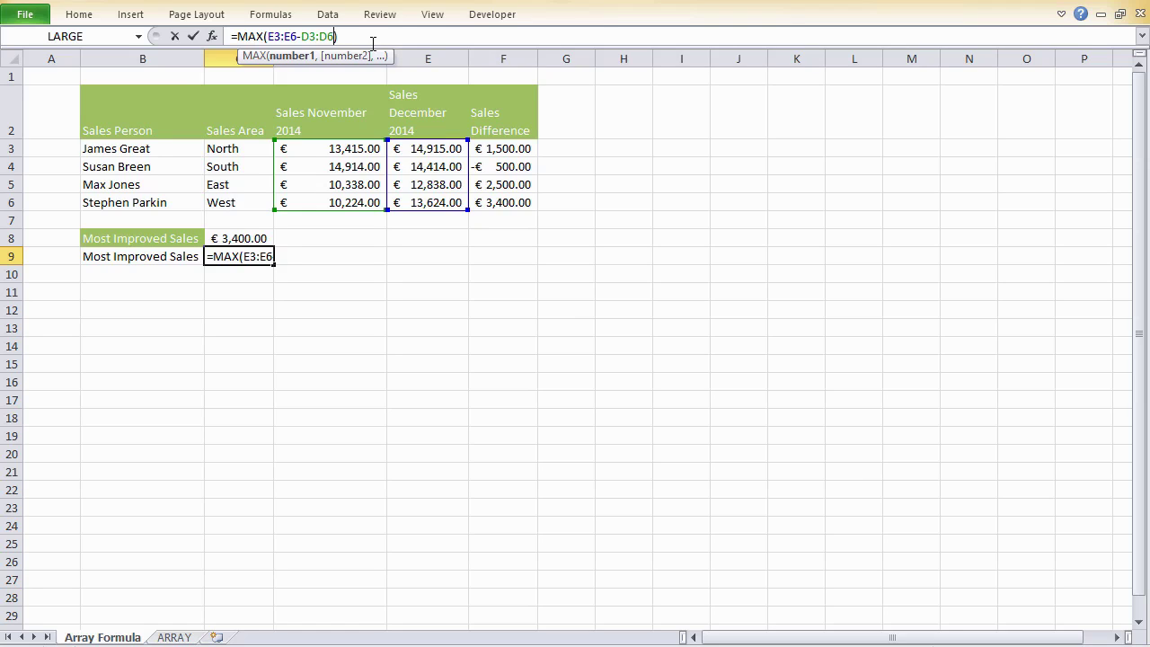
{"action": "key", "text": "ctrl+shift+Return"}
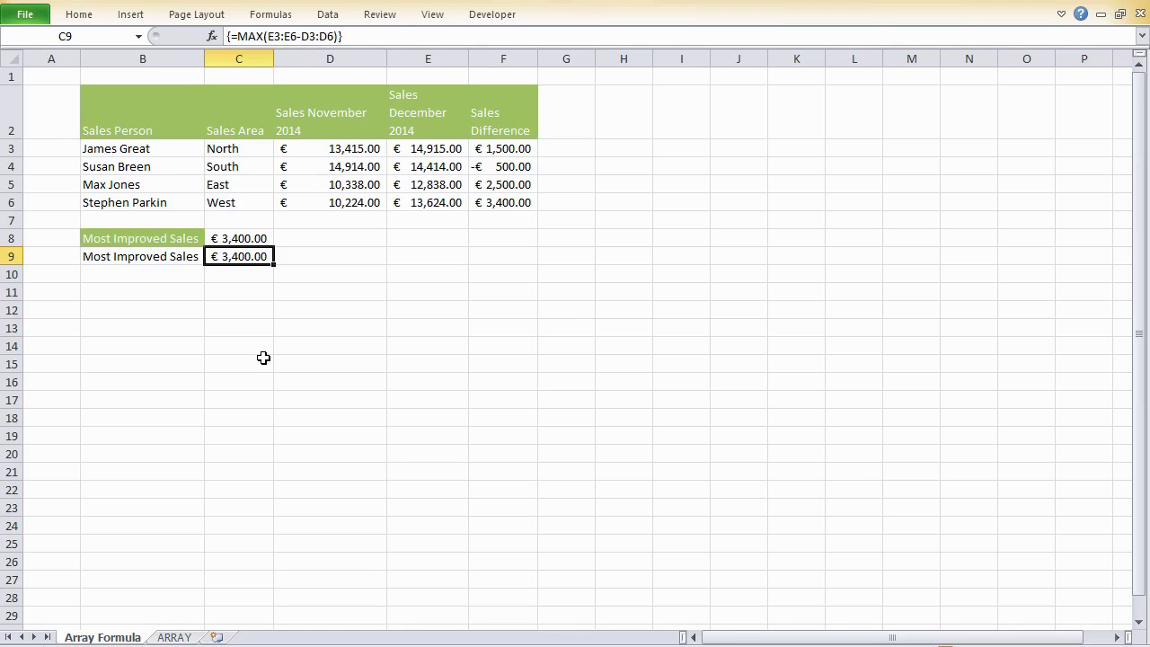
Step: Recommit the formula in C9 as an ordinary formula and convert it back to an array formula
{"action": "key", "text": "F2"}
{"action": "key", "text": "Return"}
{"action": "left_click", "coordinate": [243, 258]}
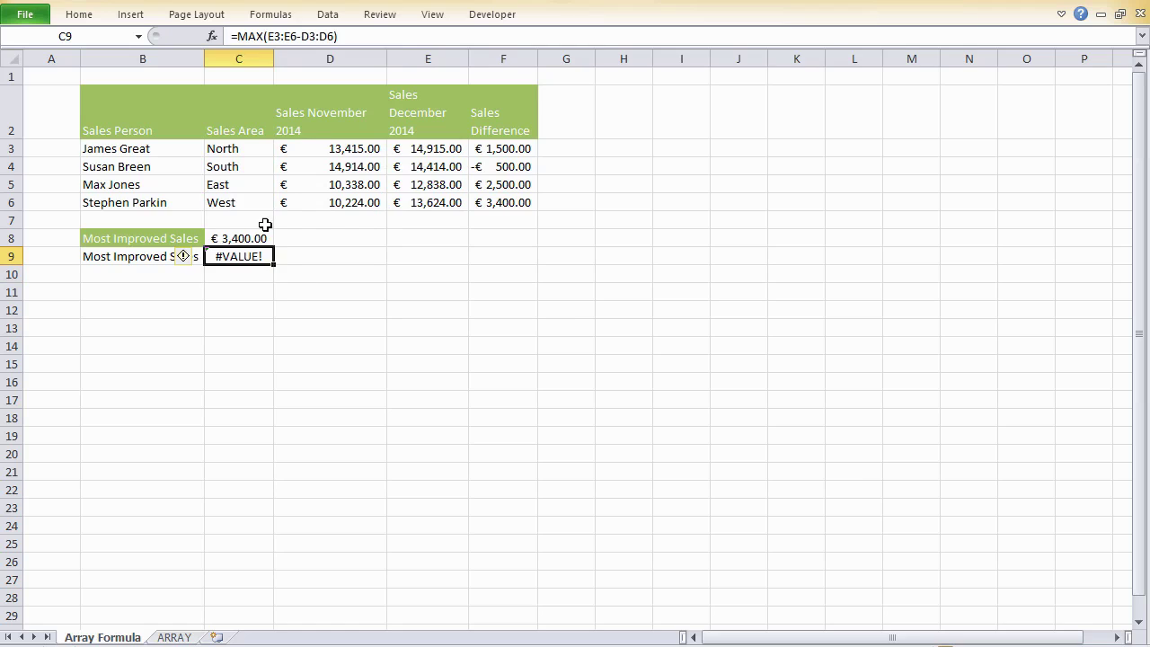
{"action": "key", "text": "F2"}
{"action": "key", "text": "ctrl+shift+Return"}
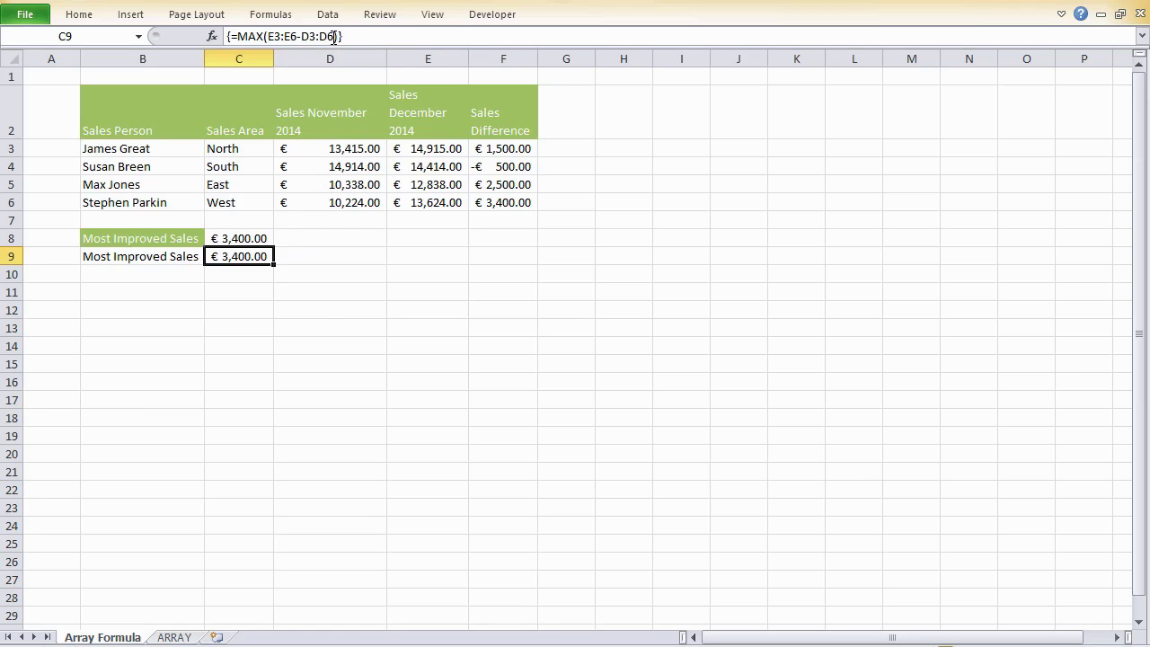
Step: Evaluate the E3:E6-D3:D6 part of the C9 formula in place to examine its array values
{"action": "left_click_drag", "start_coordinate": [334, 36], "coordinate": [268, 37]}
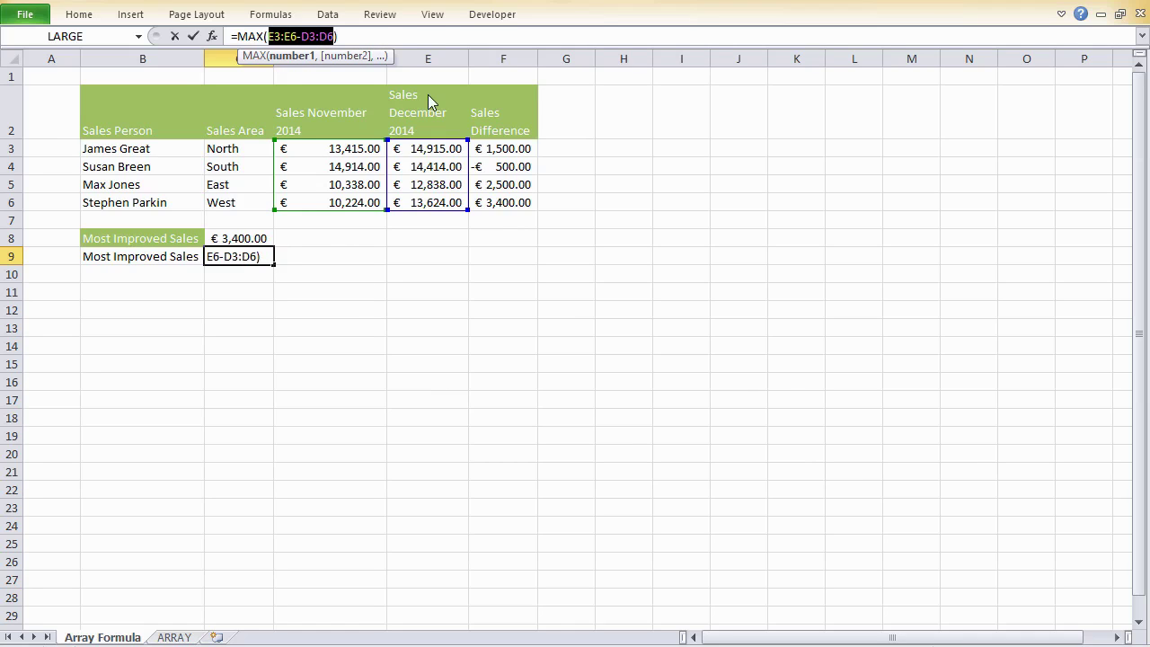
{"action": "key", "text": "F9"}
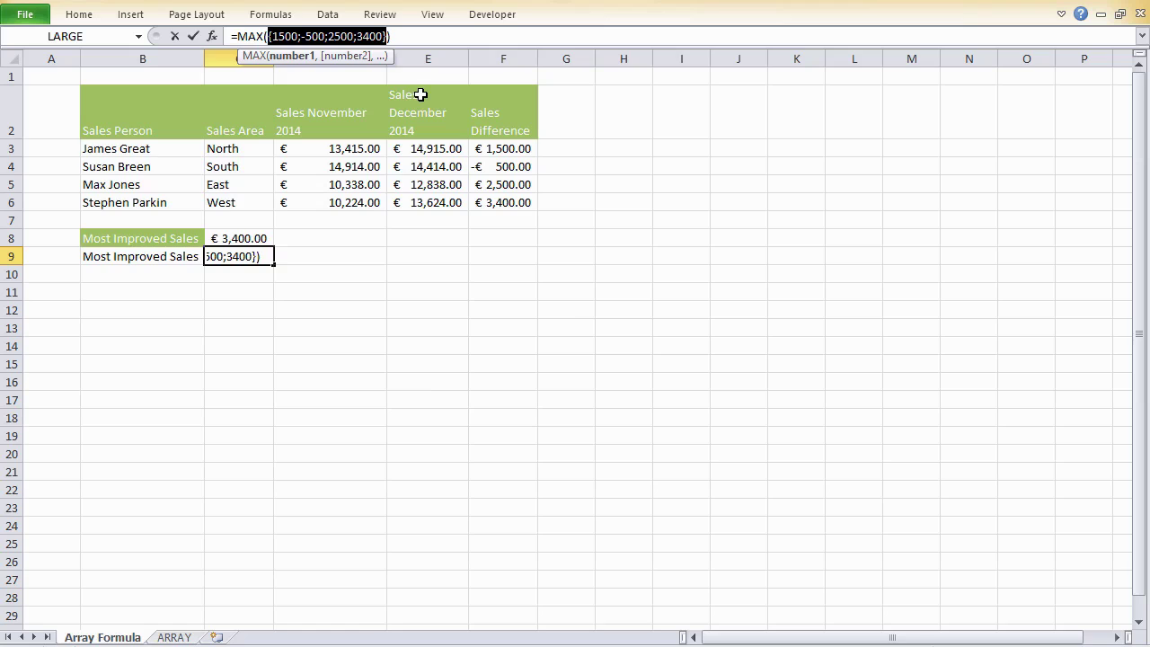